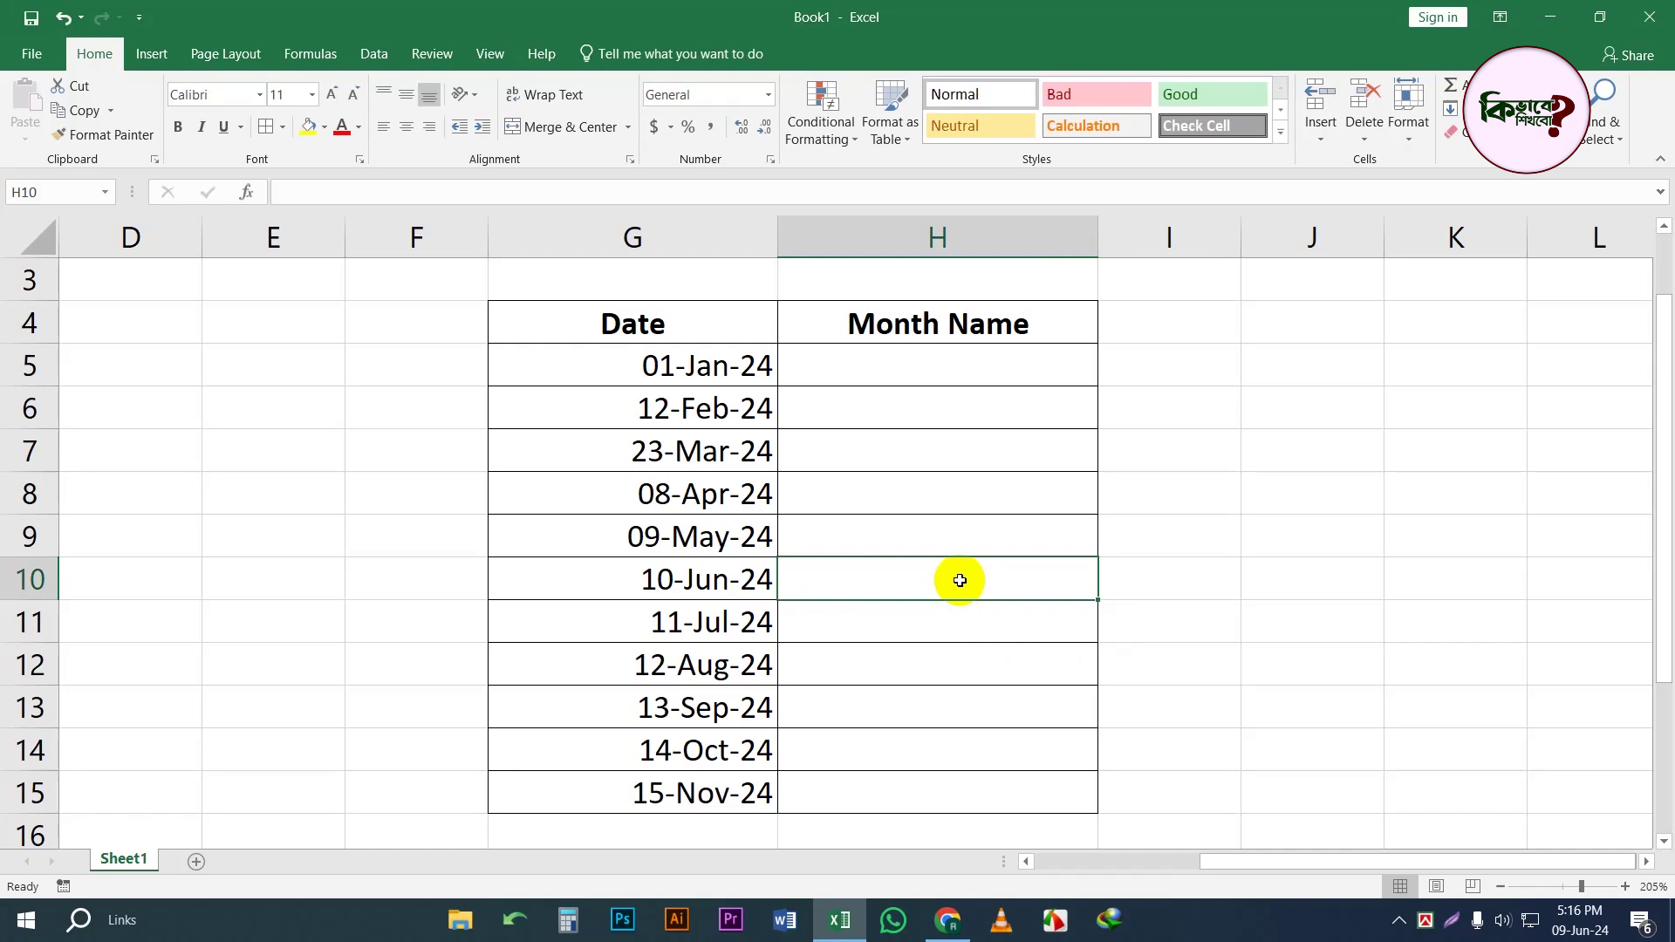
# Change the H4 header to "Month's Name", then select G5 to check its date value
pyautogui.doubleClick(943, 327)
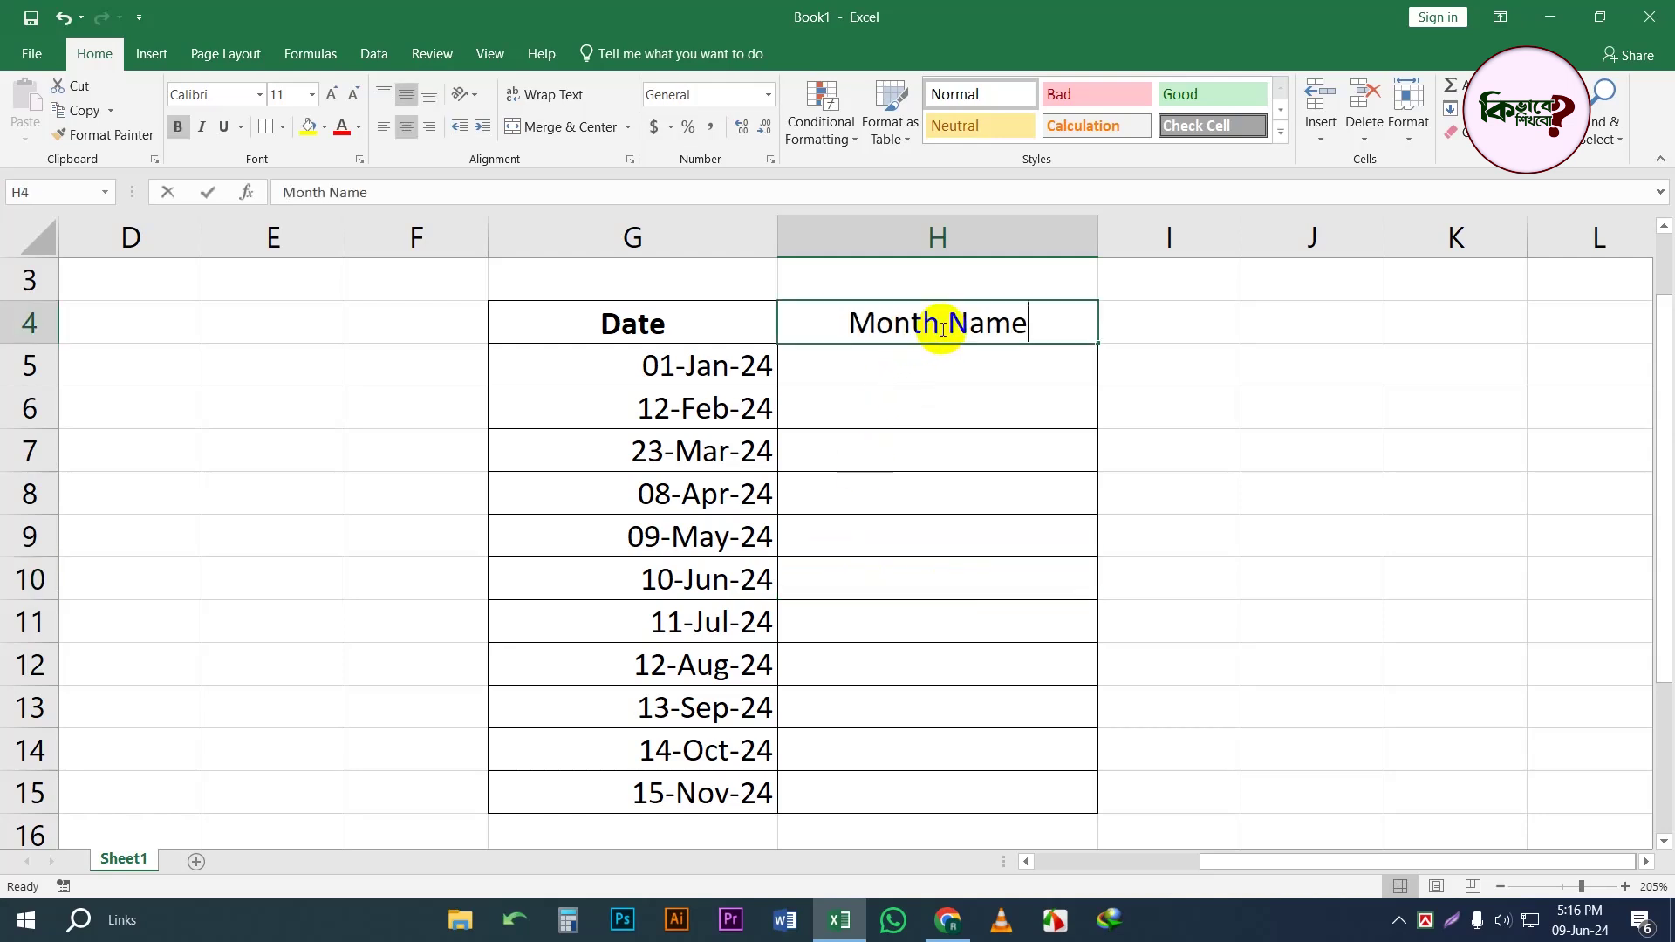
pyautogui.click(942, 330)
pyautogui.write('s')
pyautogui.press('Return')
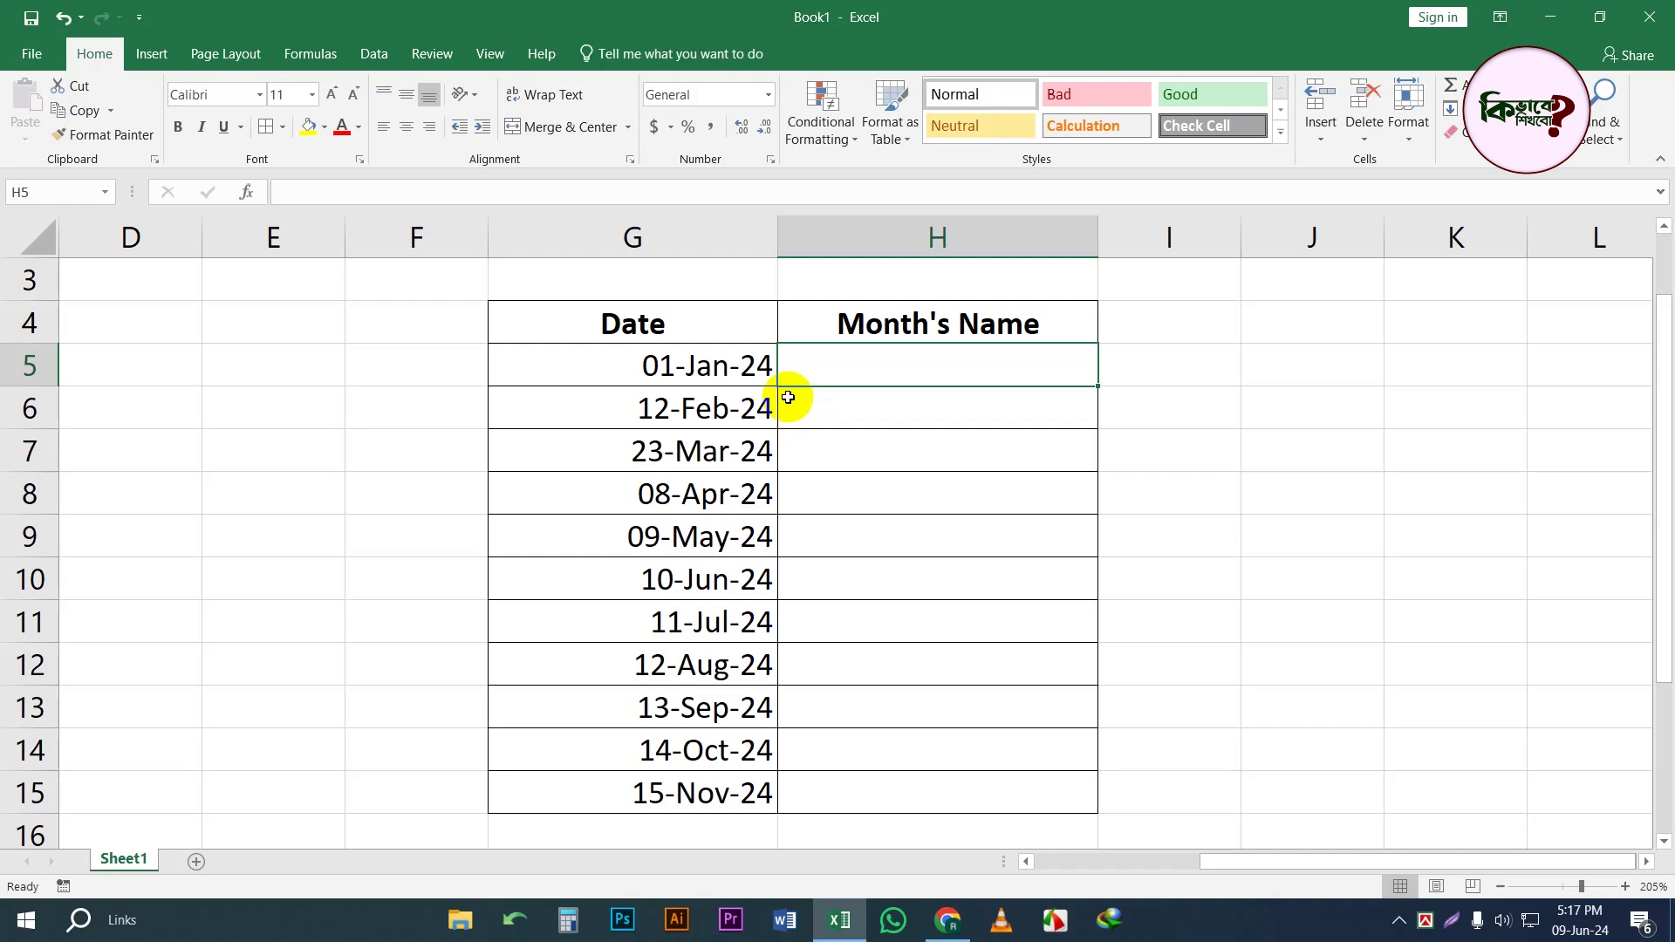
pyautogui.click(670, 371)
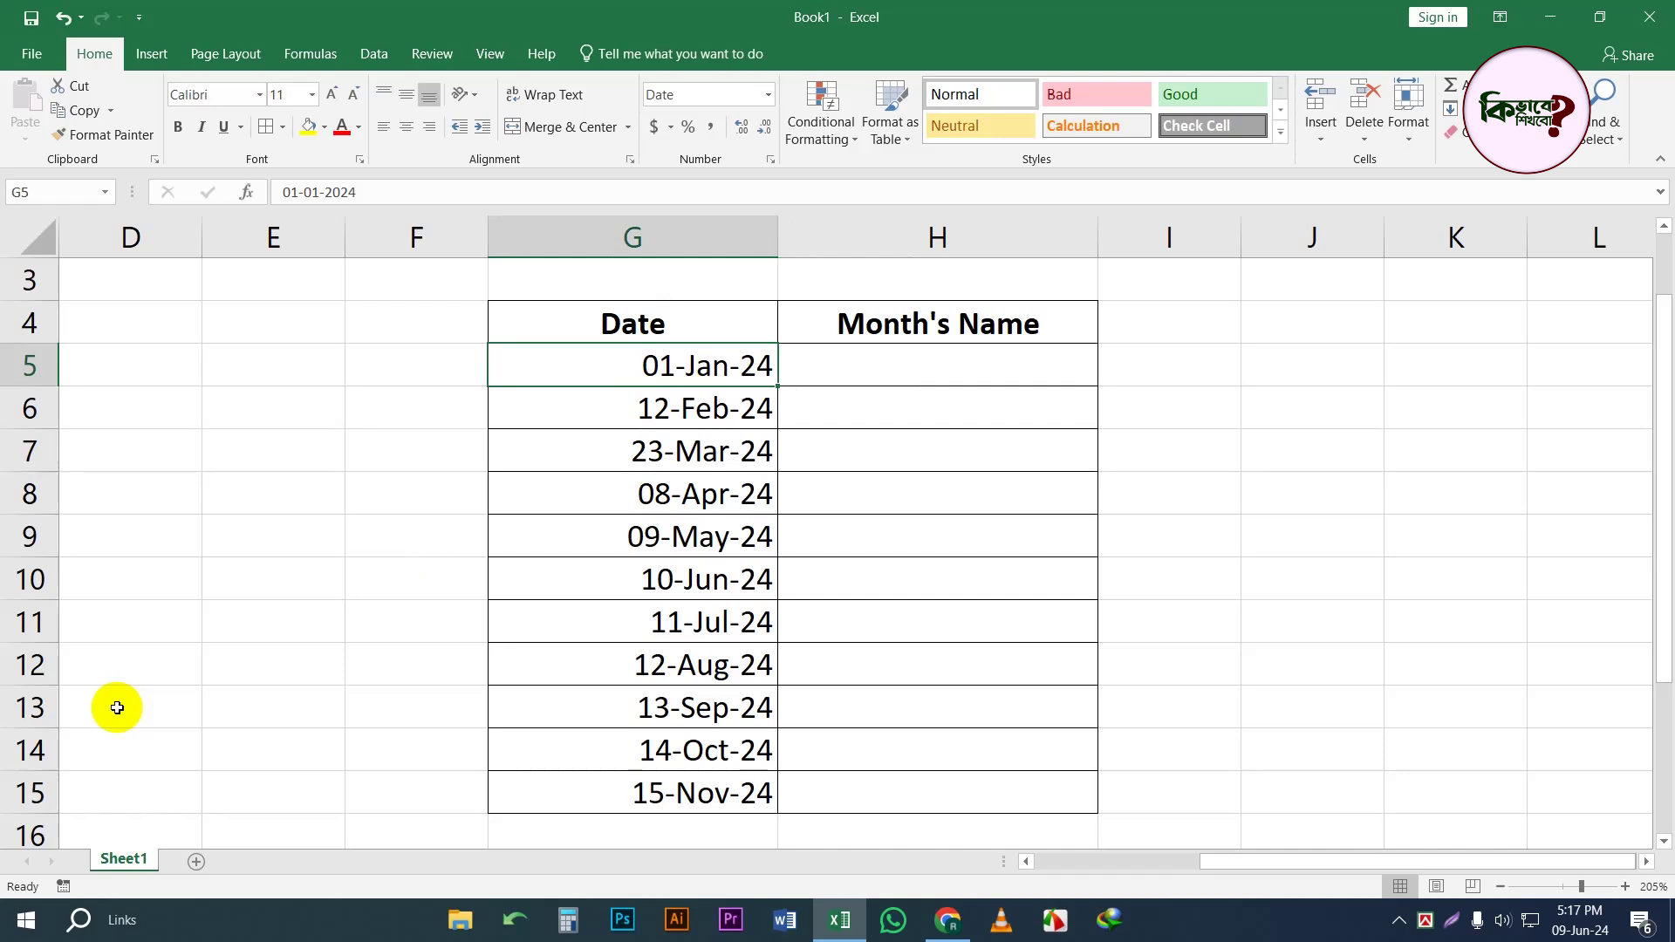
pyautogui.click(864, 371)
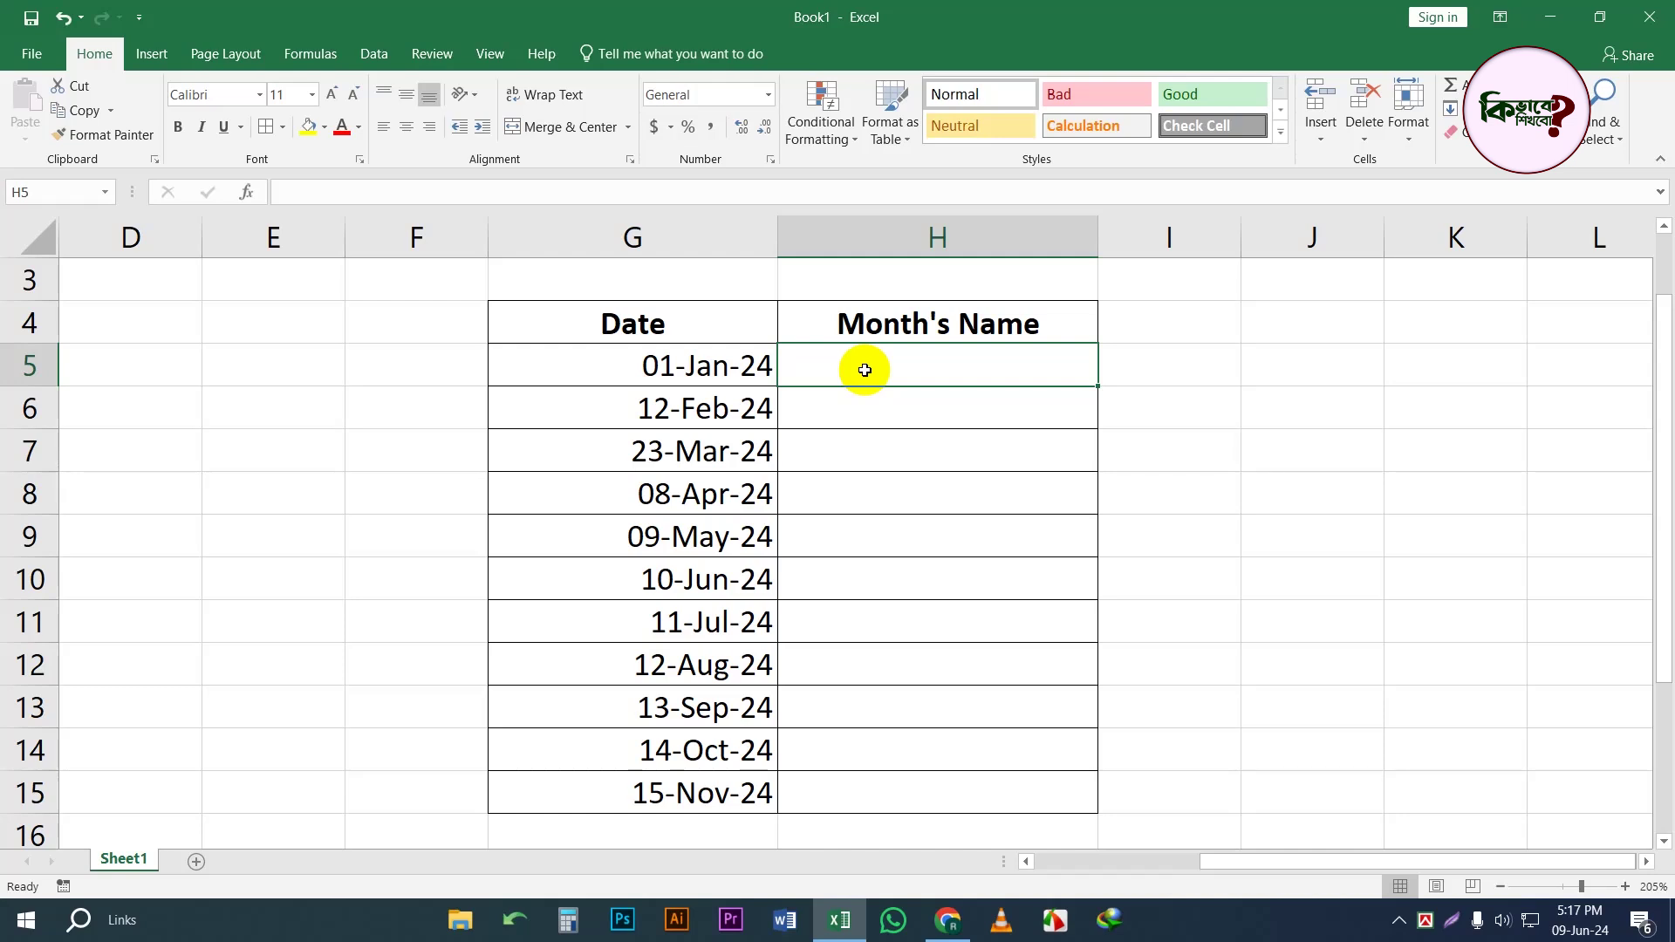
pyautogui.click(708, 365)
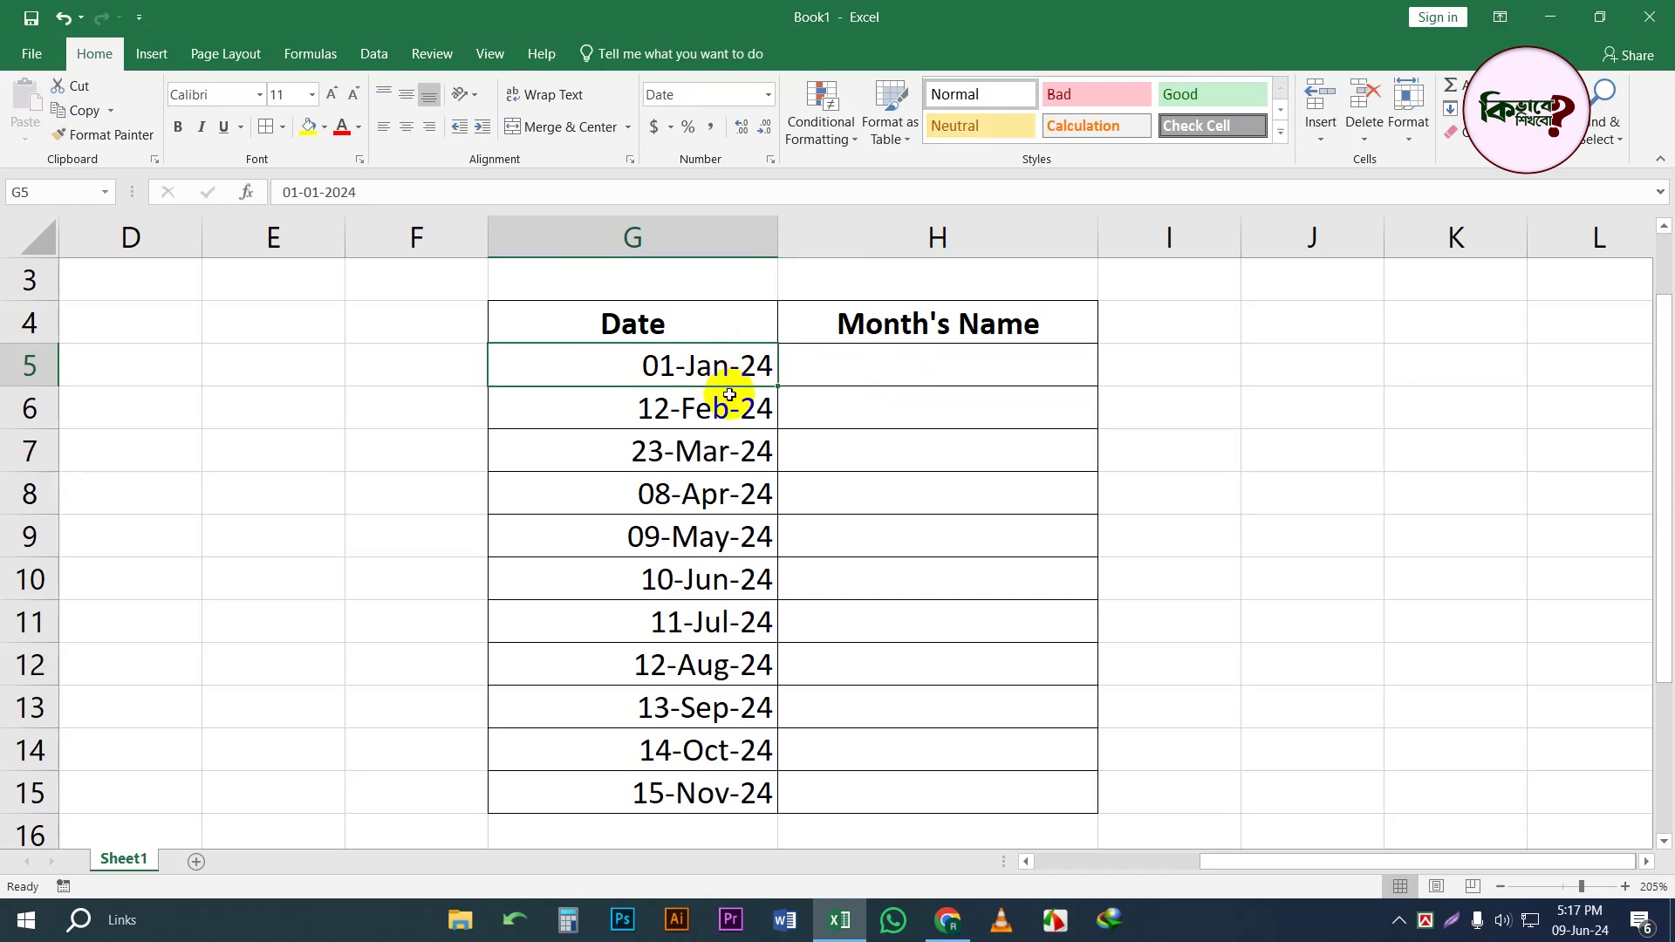
pyautogui.click(926, 361)
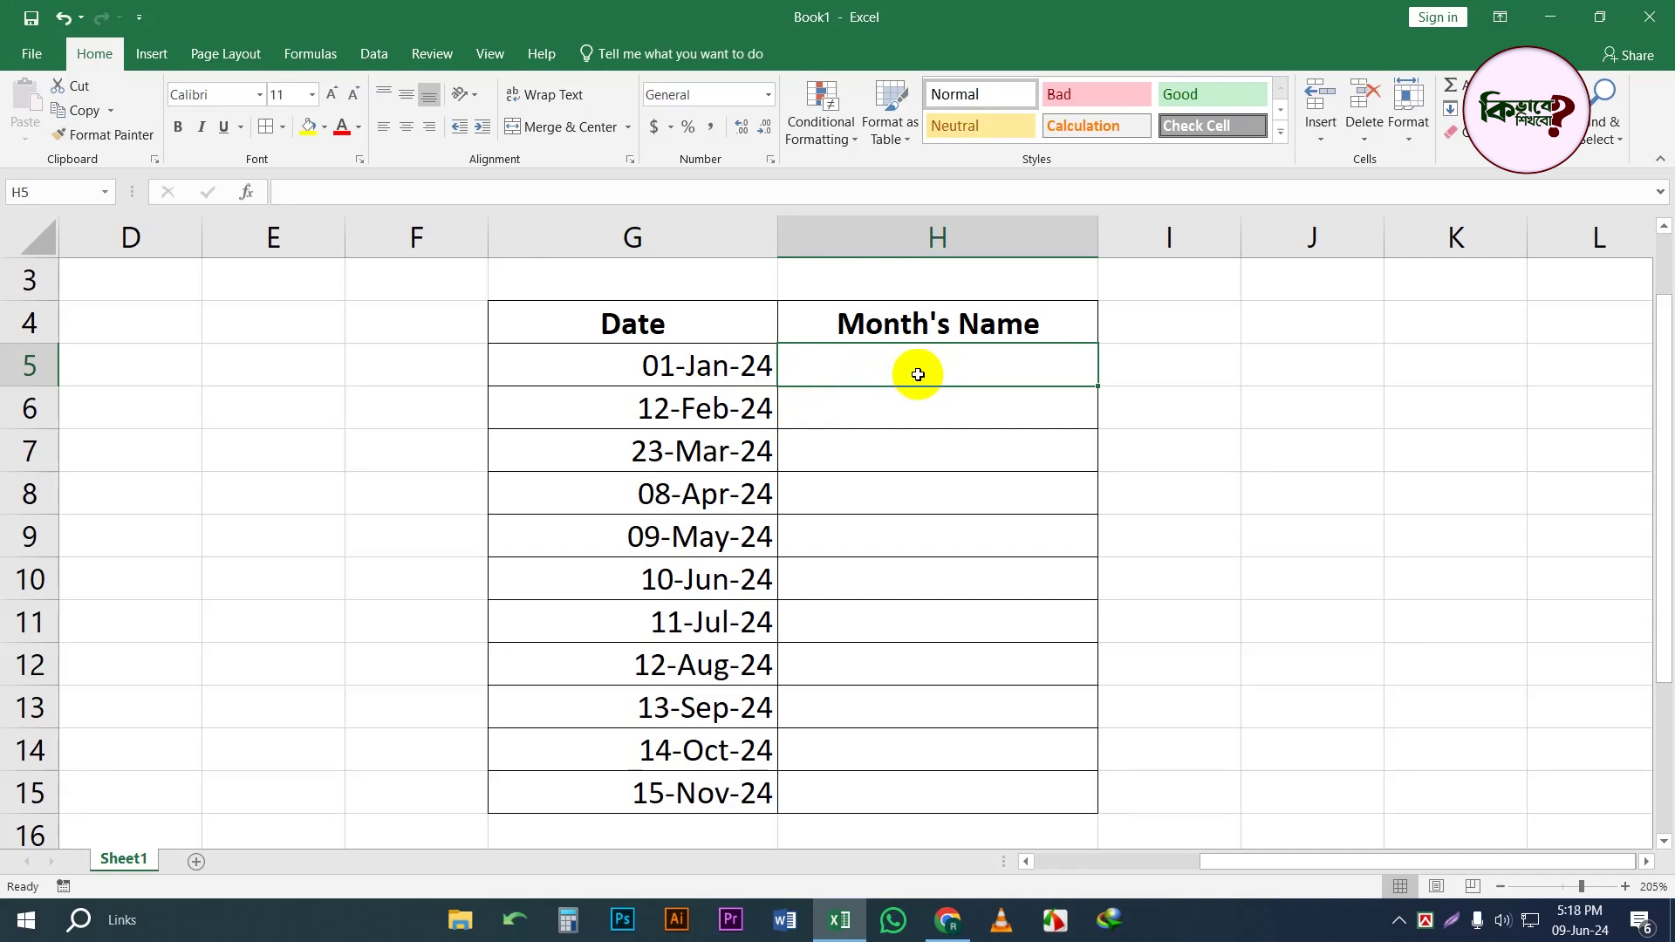
# Begin the H5 formula as =TEXT(G5, using the G5 date as its value
pyautogui.write('=')
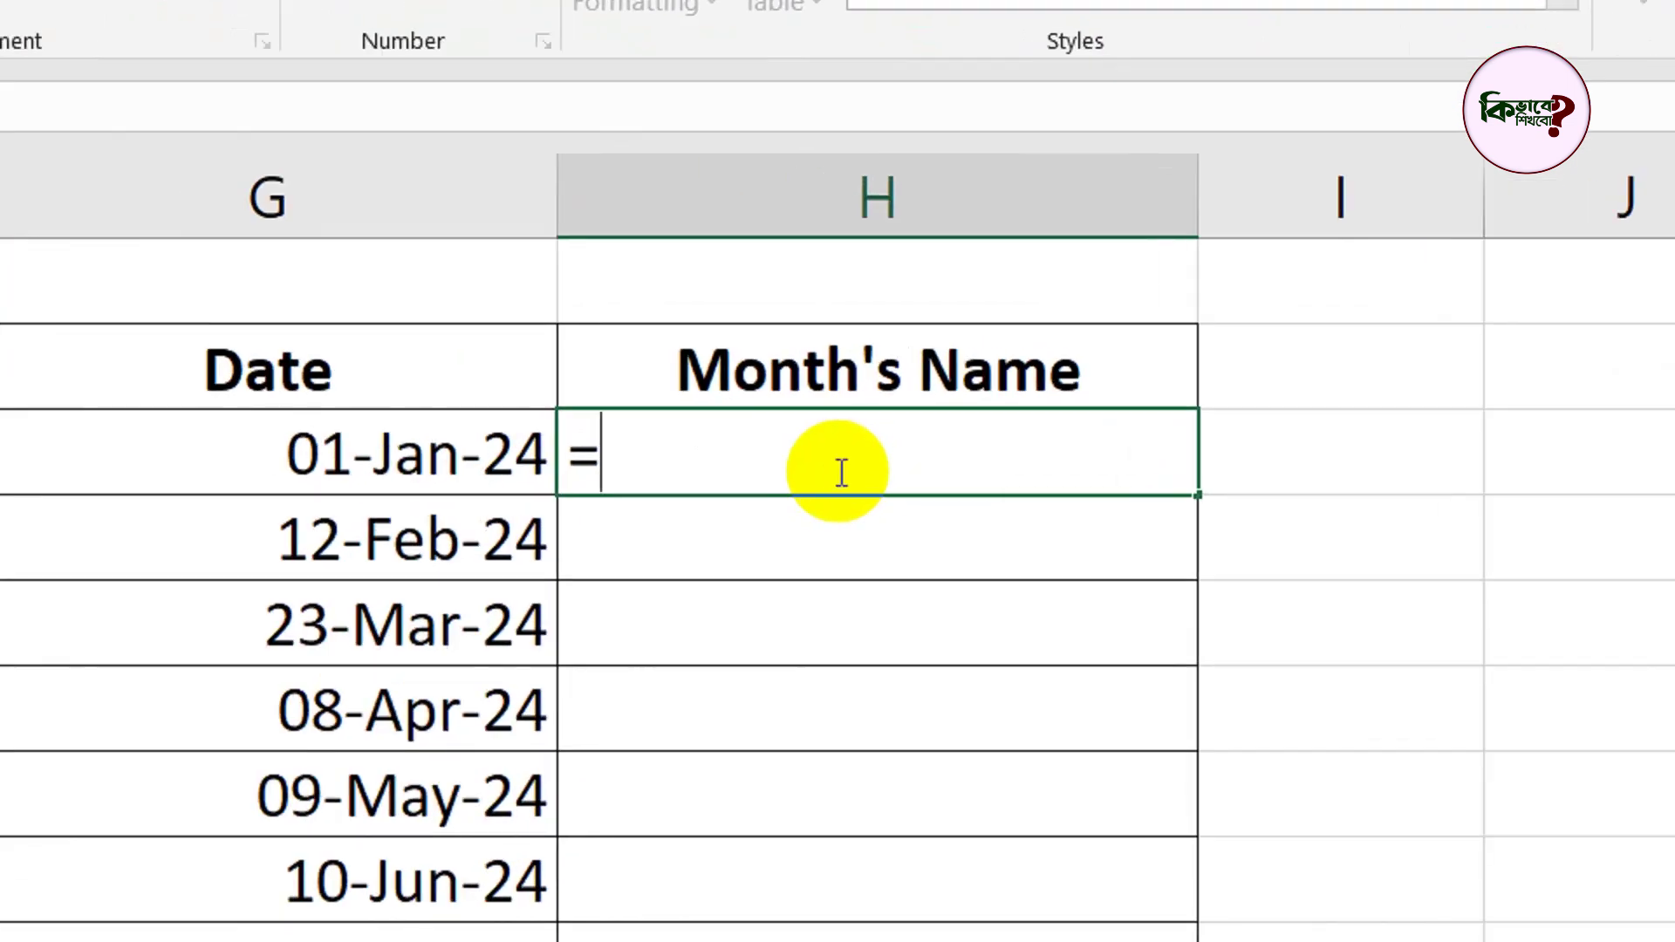
pyautogui.write('Tex')
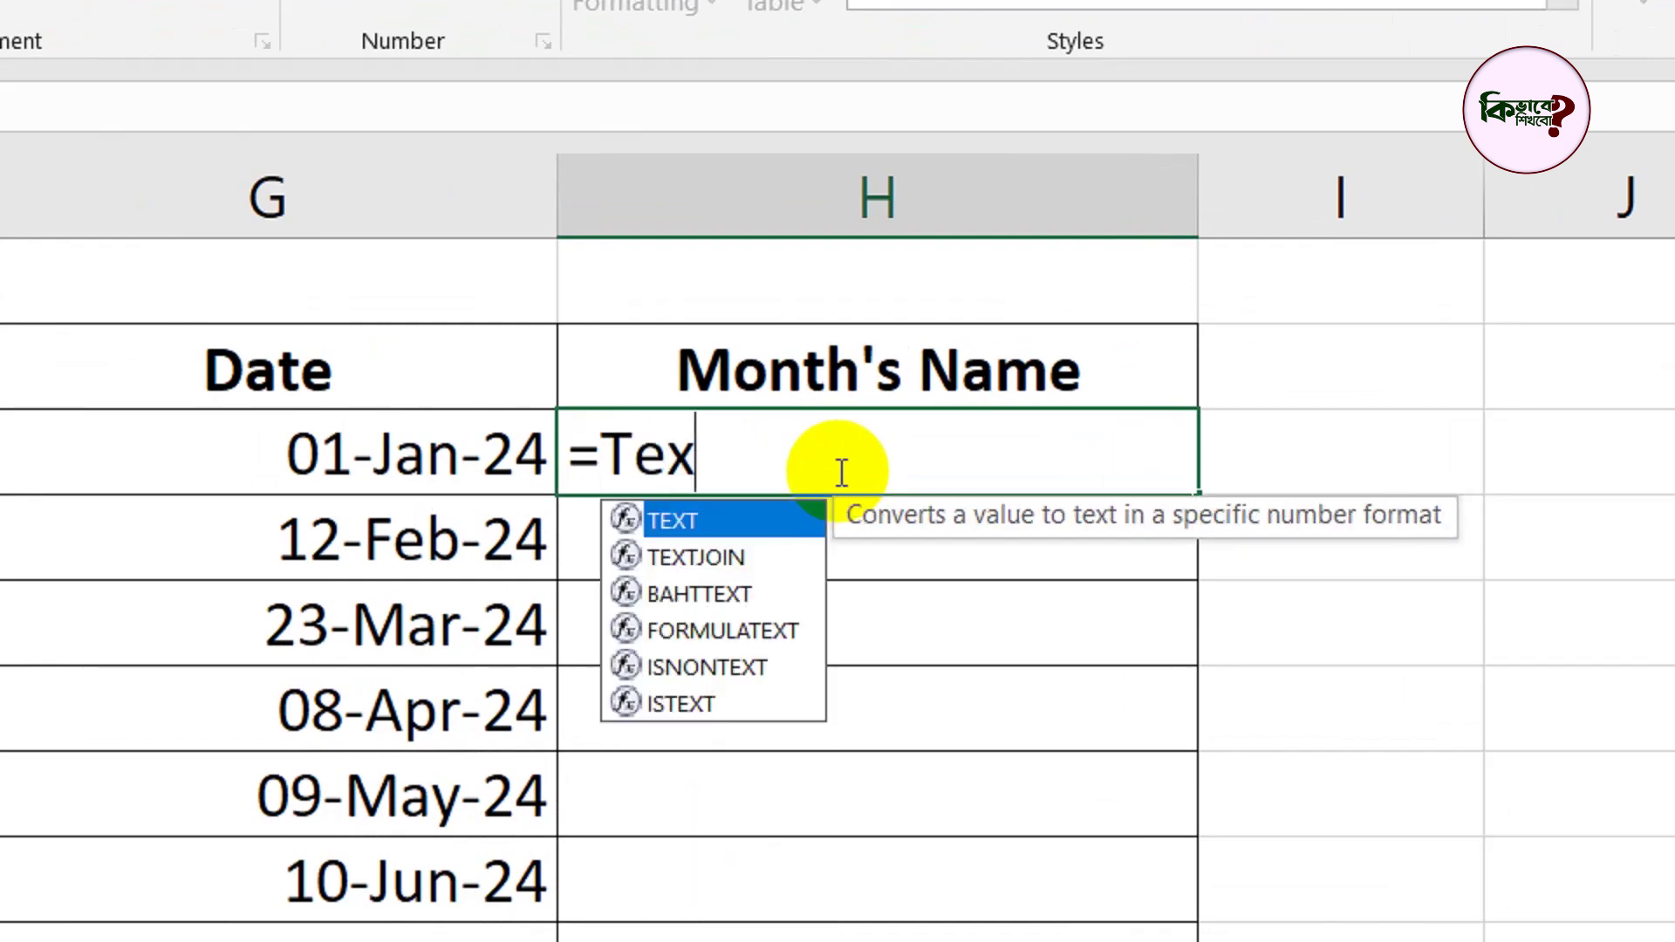
pyautogui.press('Tab')
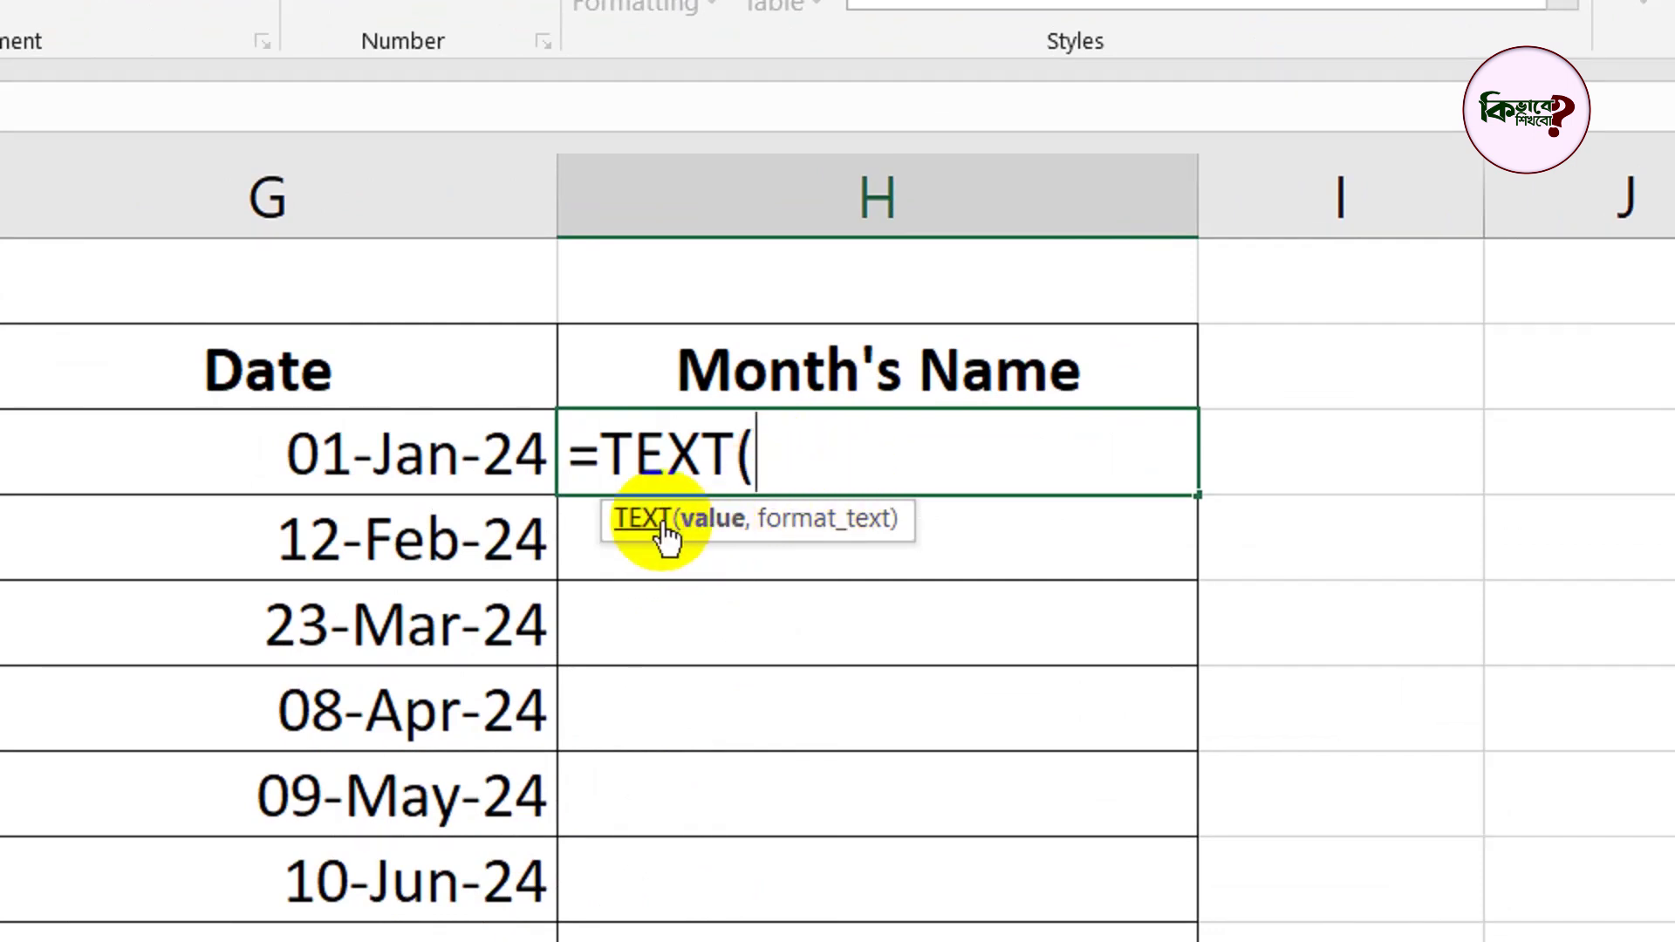
pyautogui.click(401, 452)
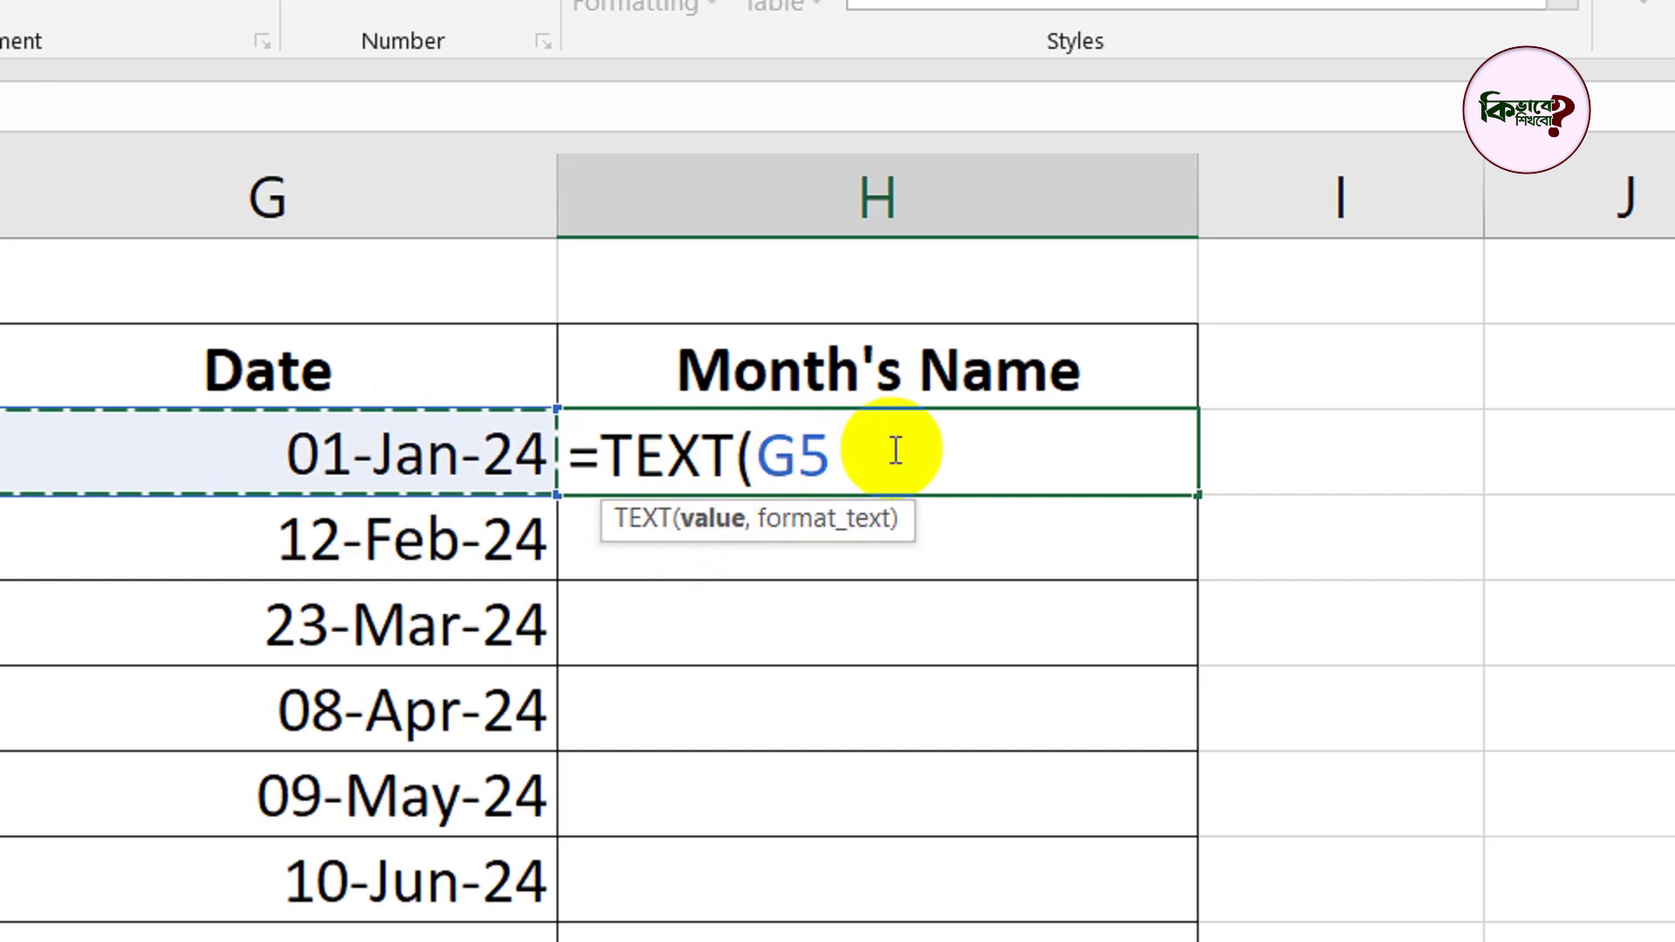
pyautogui.write(',')
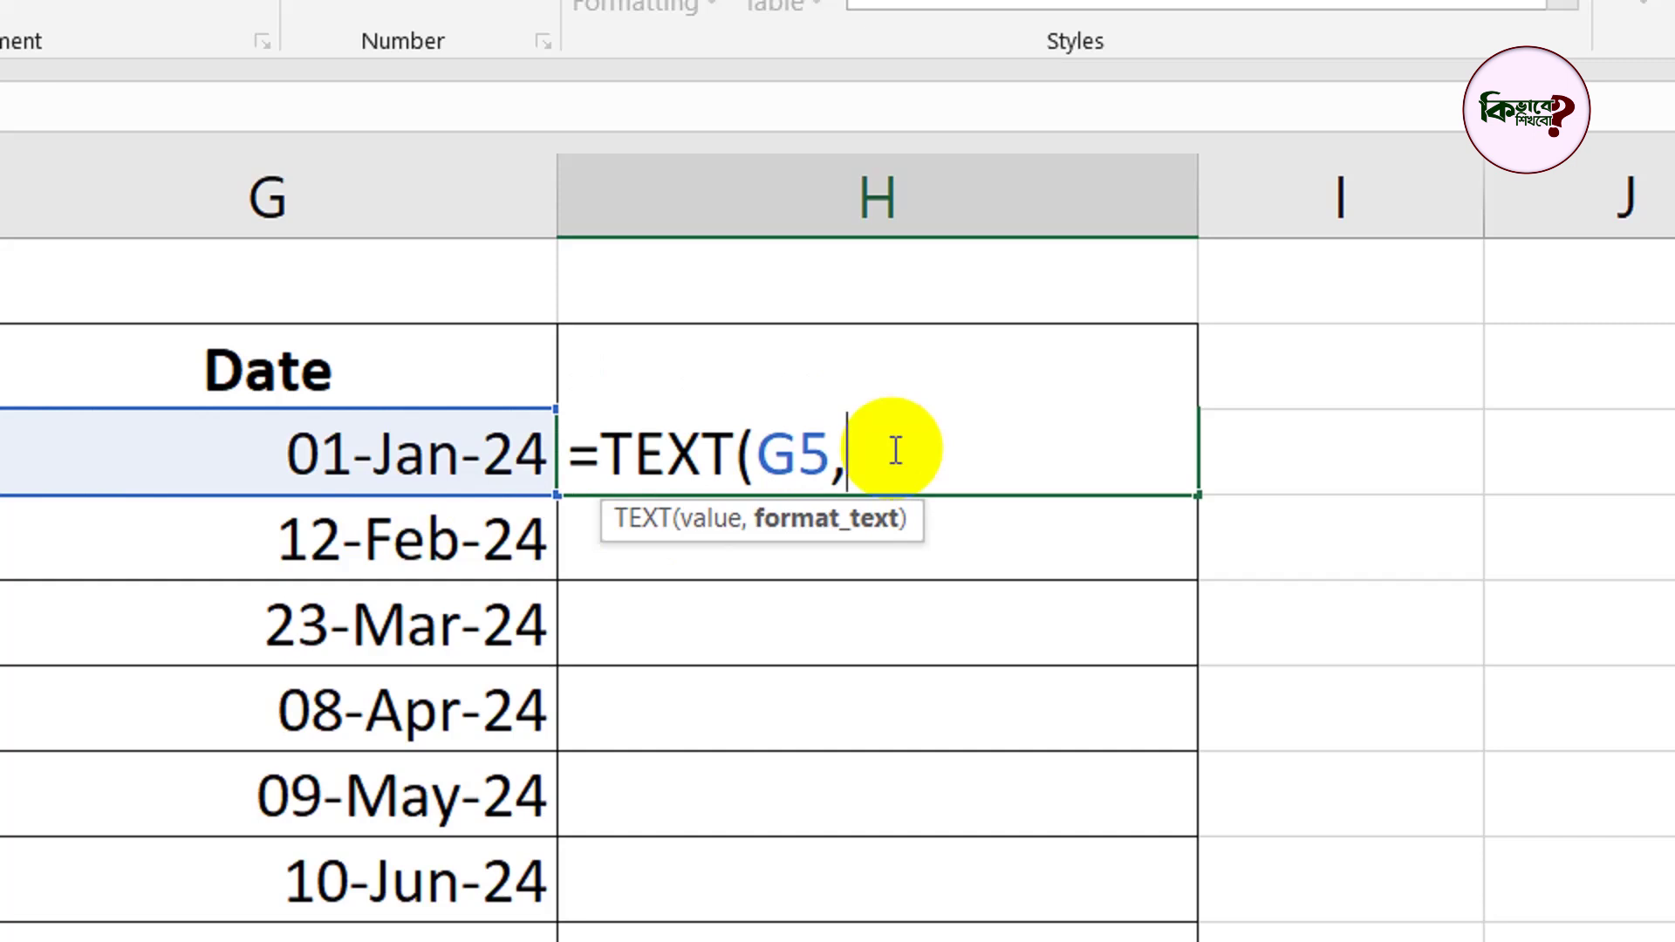
# Add the "MMMM" format code so the formula reads =TEXT(G5,"MMMM"
pyautogui.write('"')
pyautogui.write('M')
pyautogui.write('M')
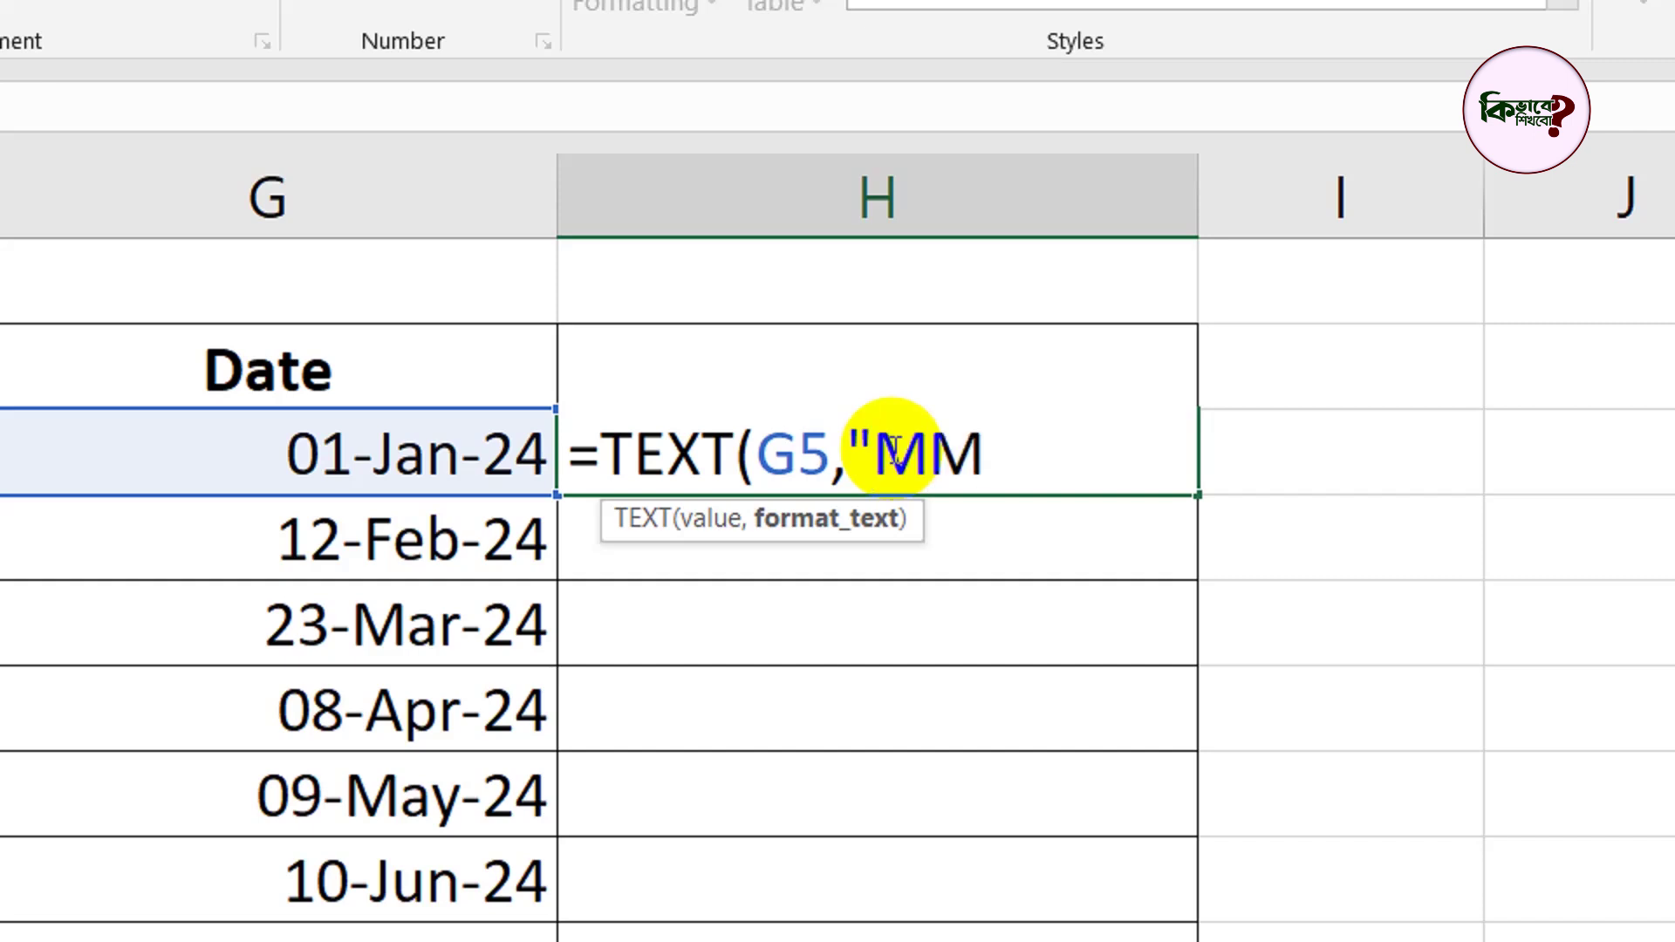
pyautogui.write('M')
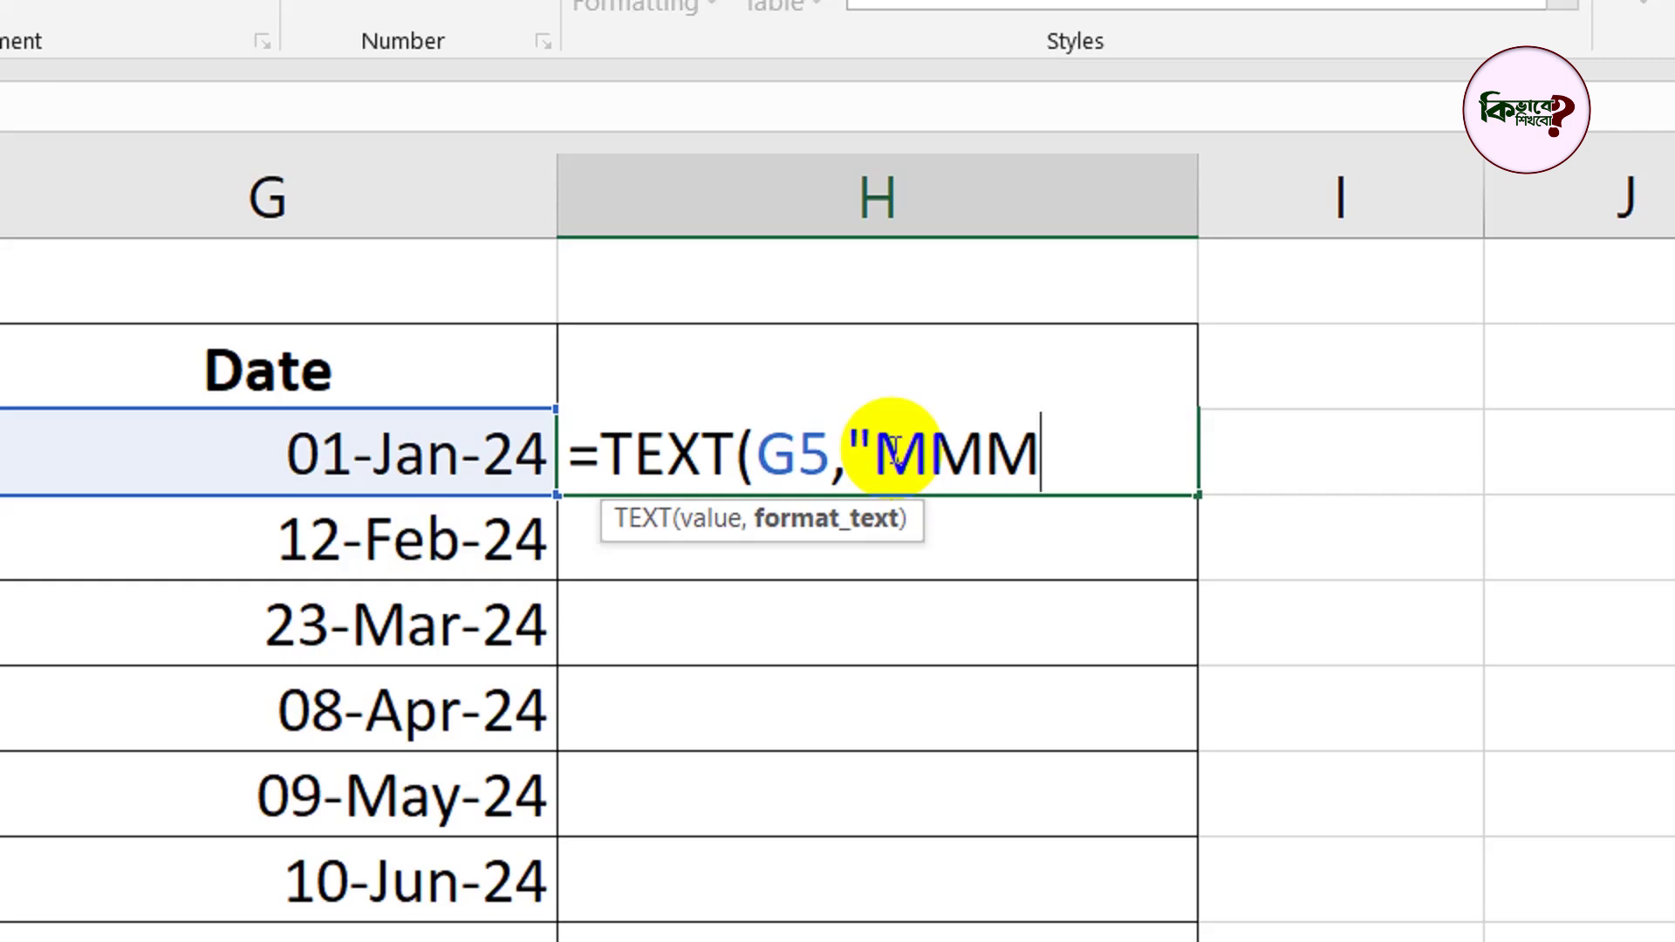
pyautogui.write('M')
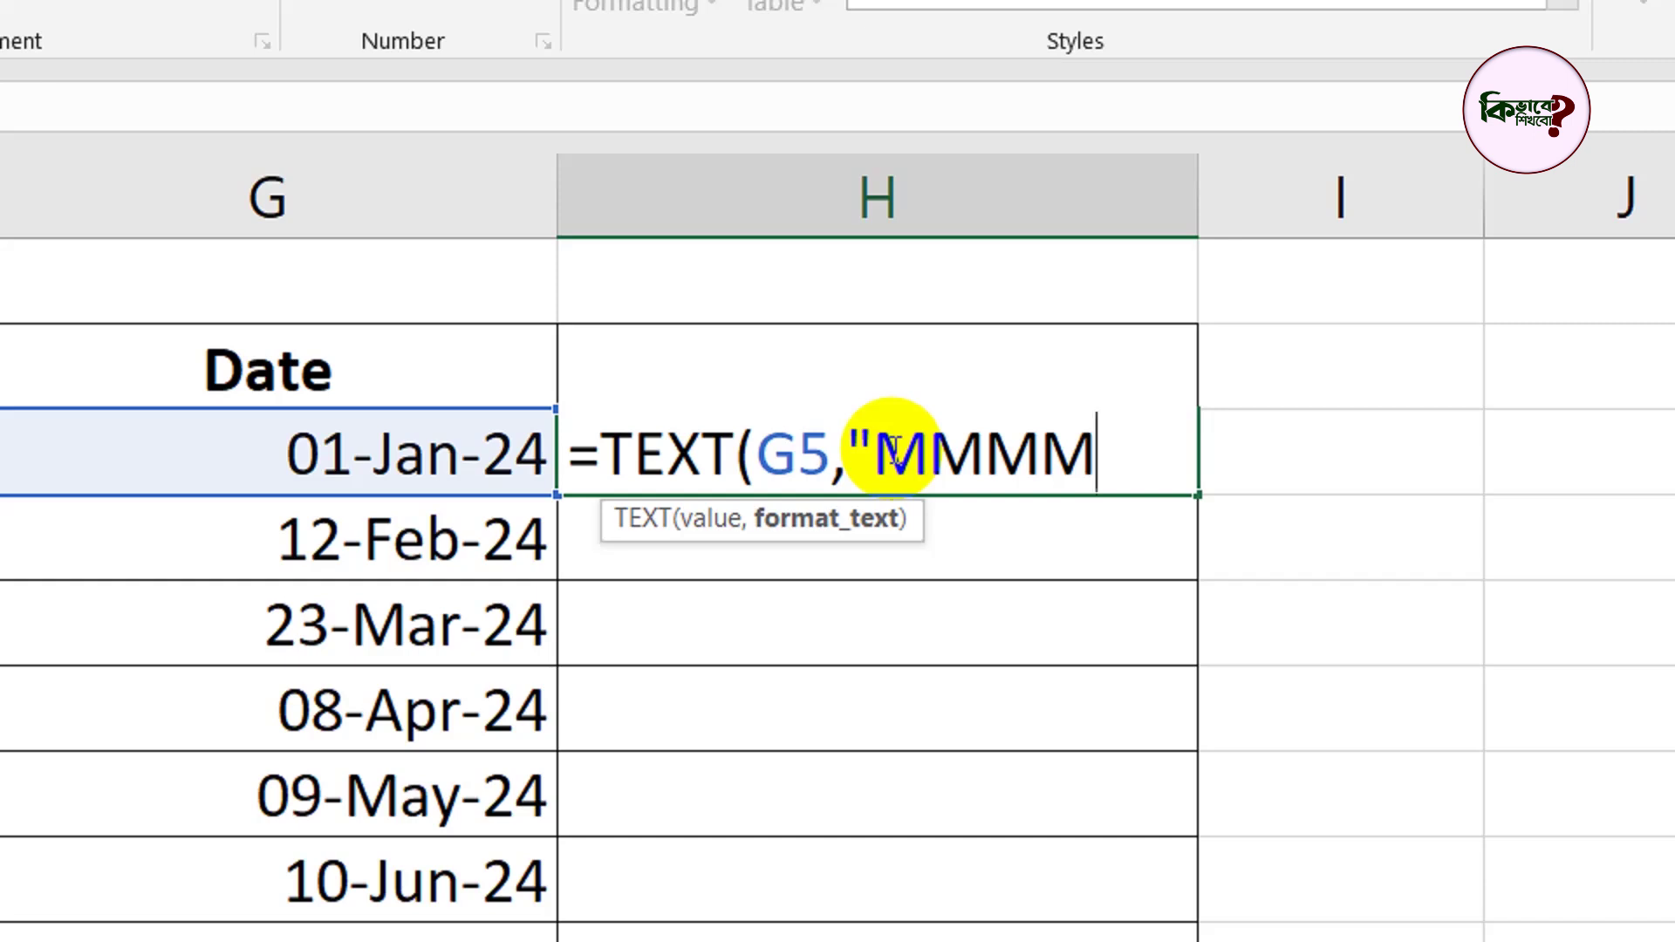
pyautogui.write('"')
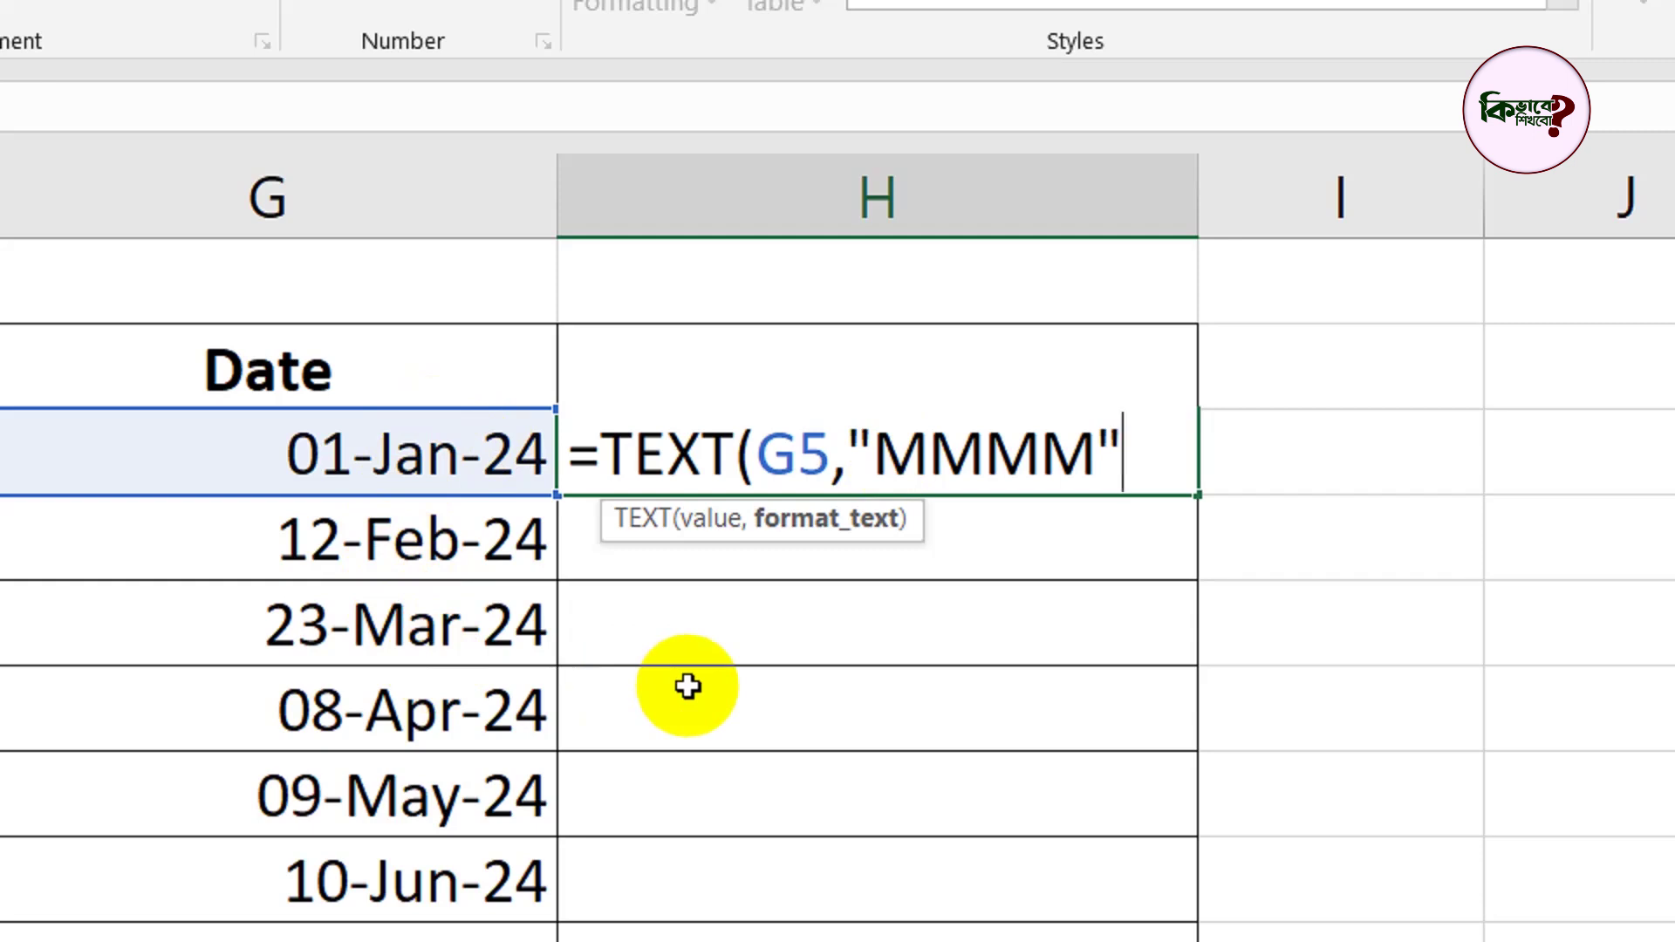
# Close the formula so H5 shows January, then fill it down to H15
pyautogui.write(')')
pyautogui.press('Return')
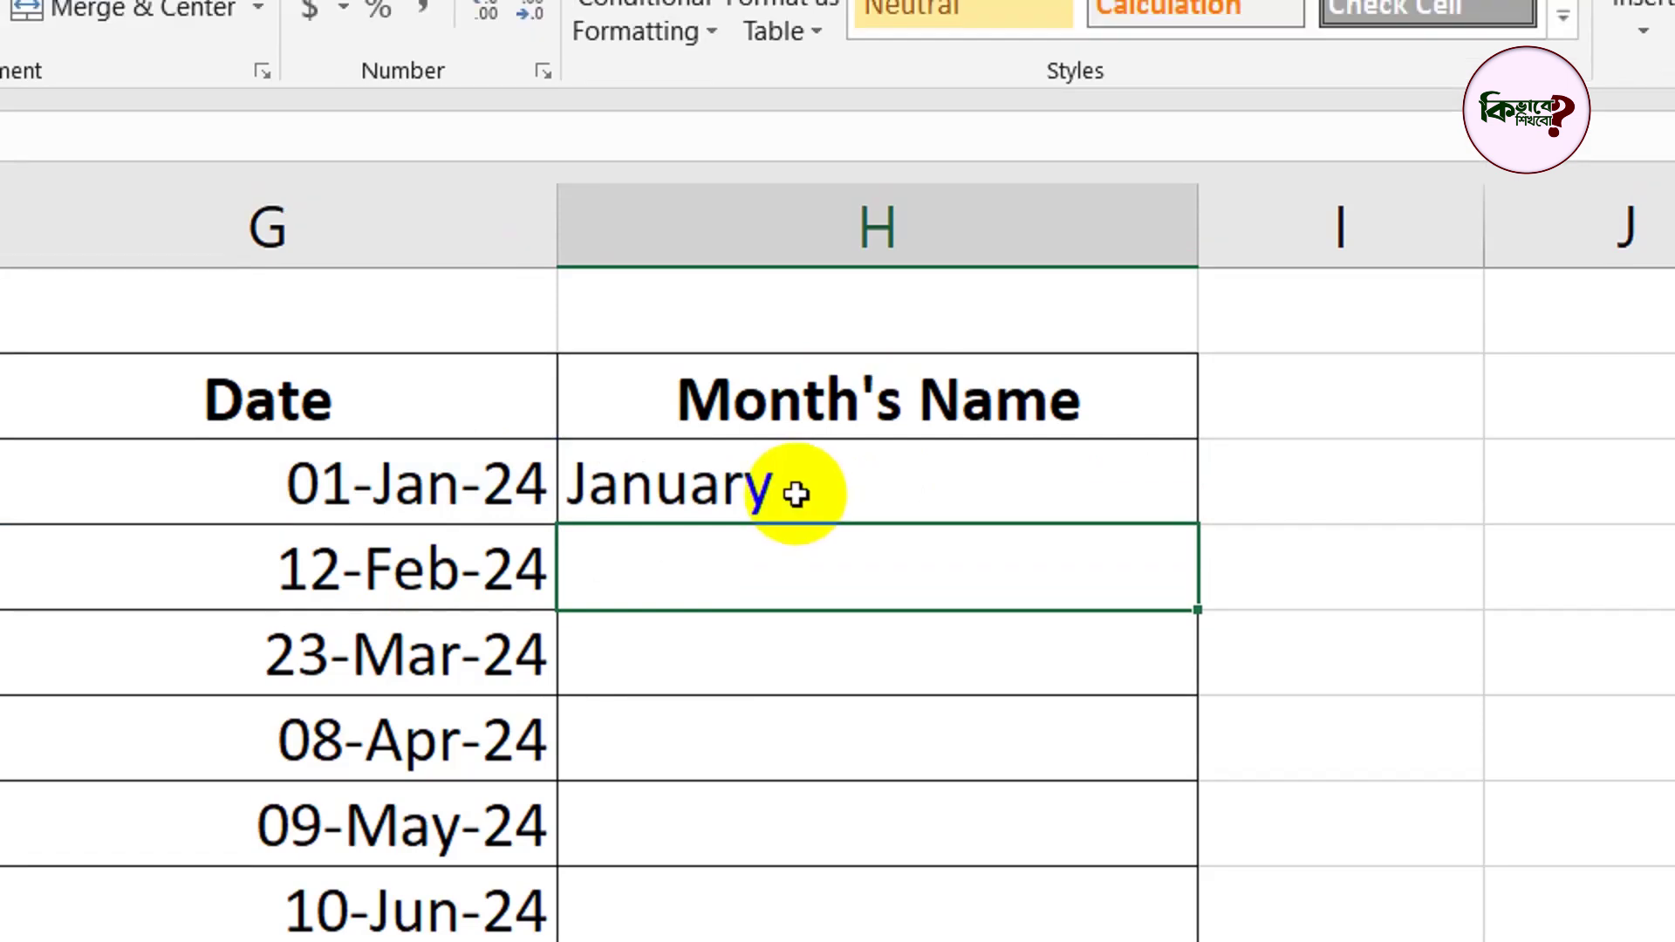
pyautogui.click(796, 486)
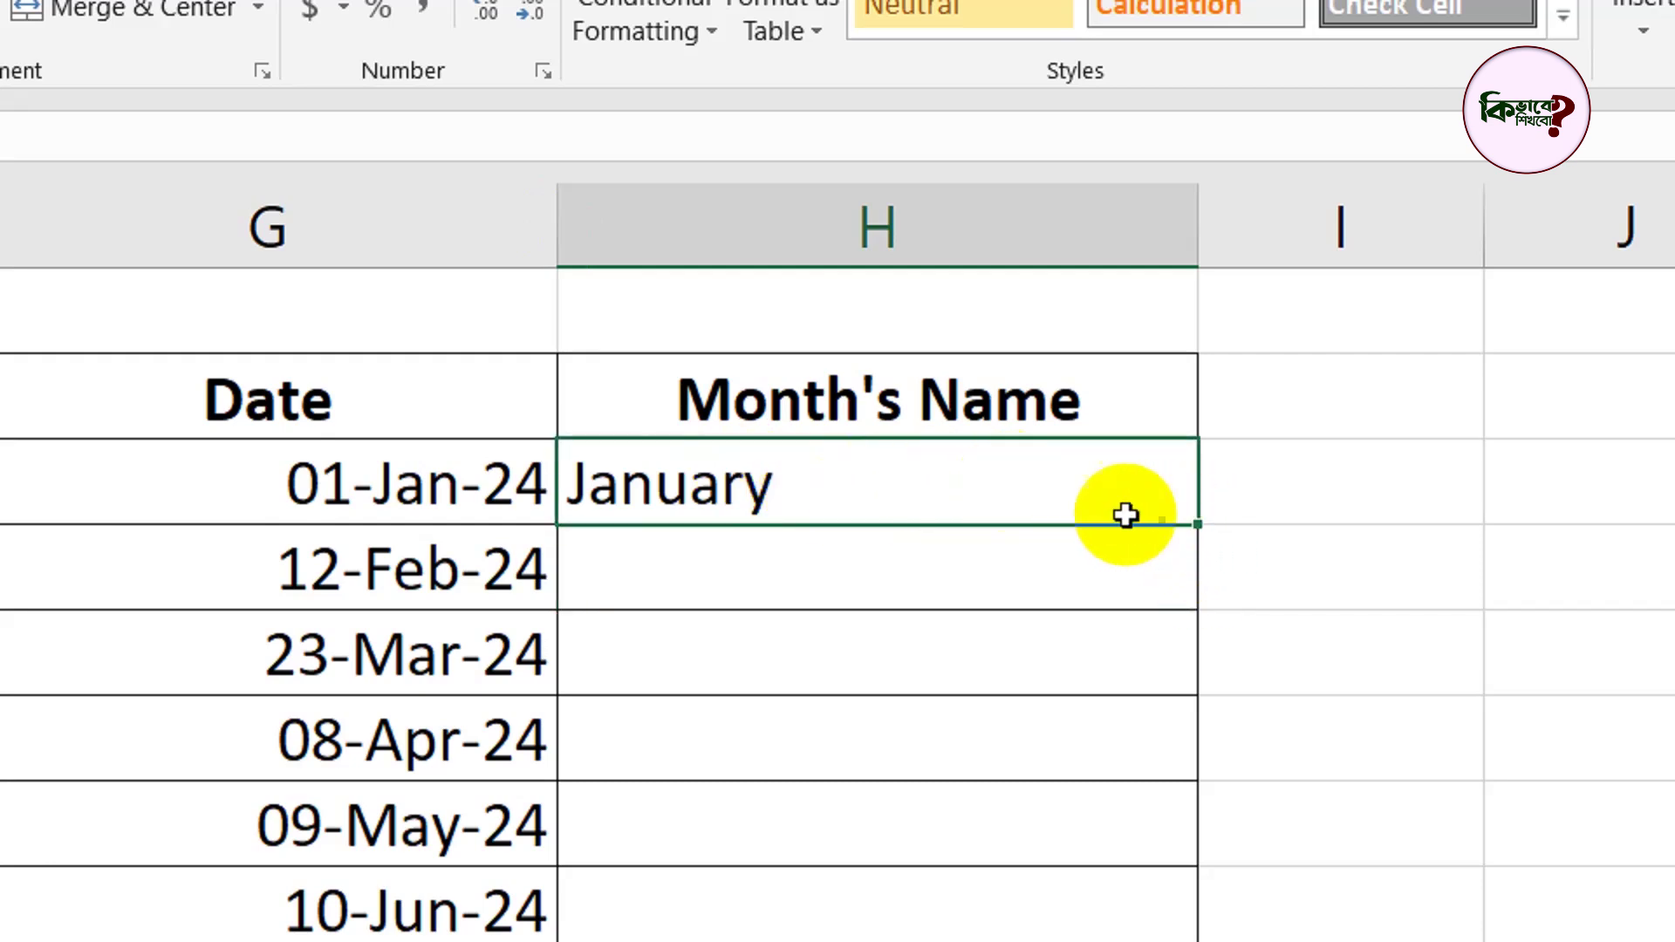
pyautogui.doubleClick(1201, 527)
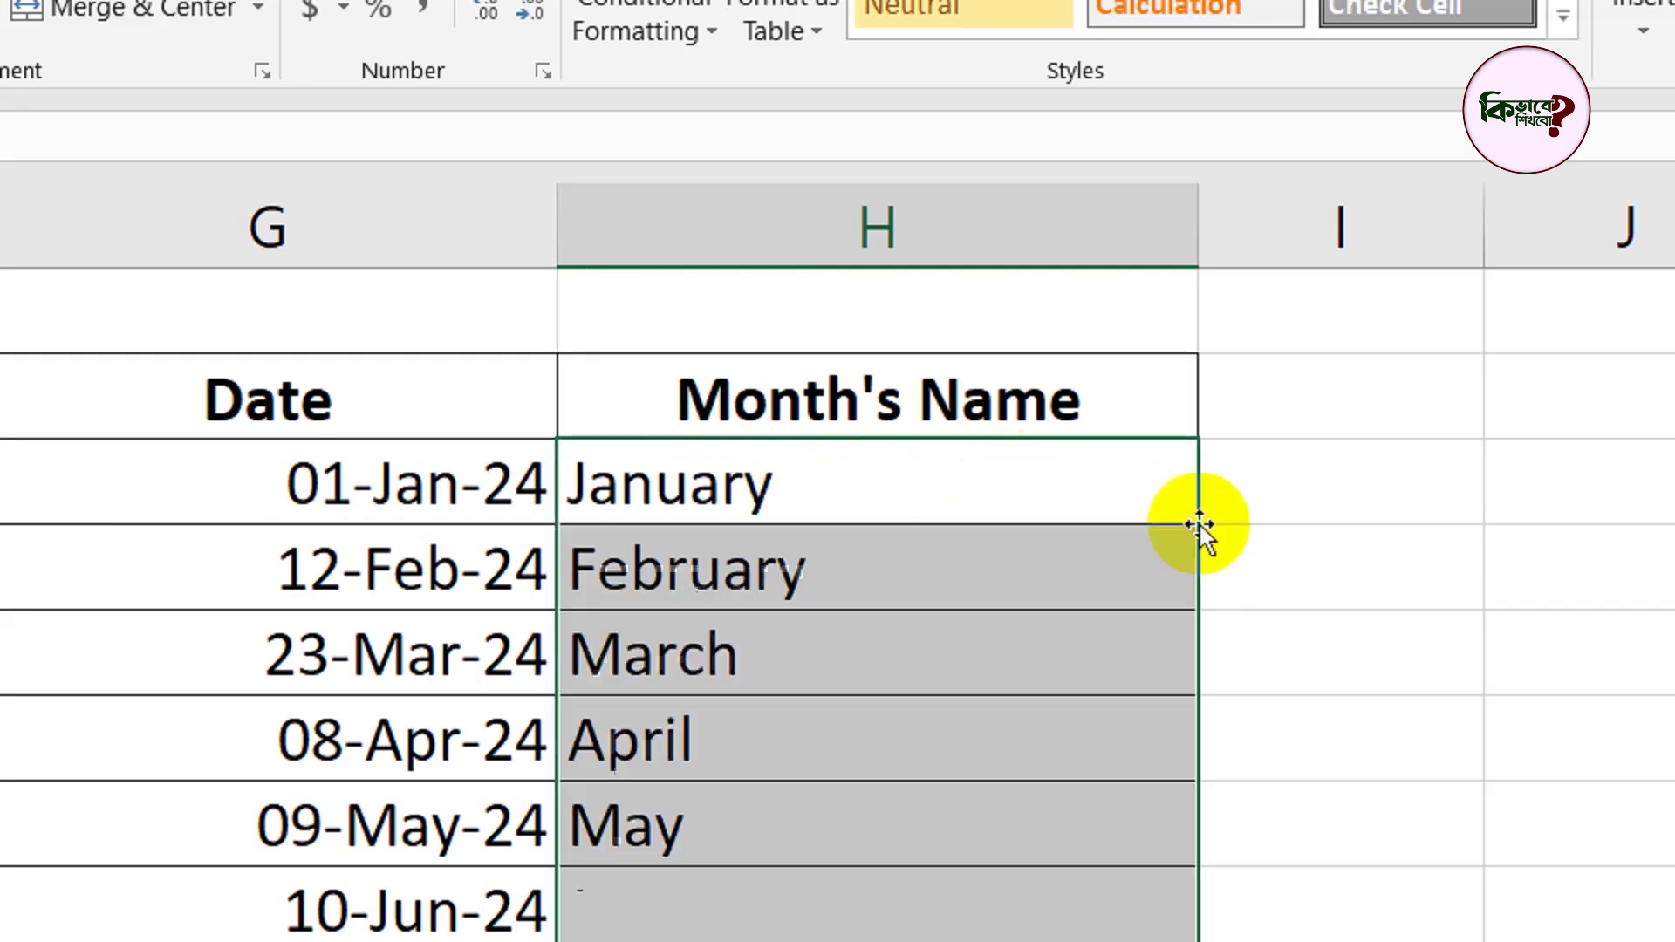